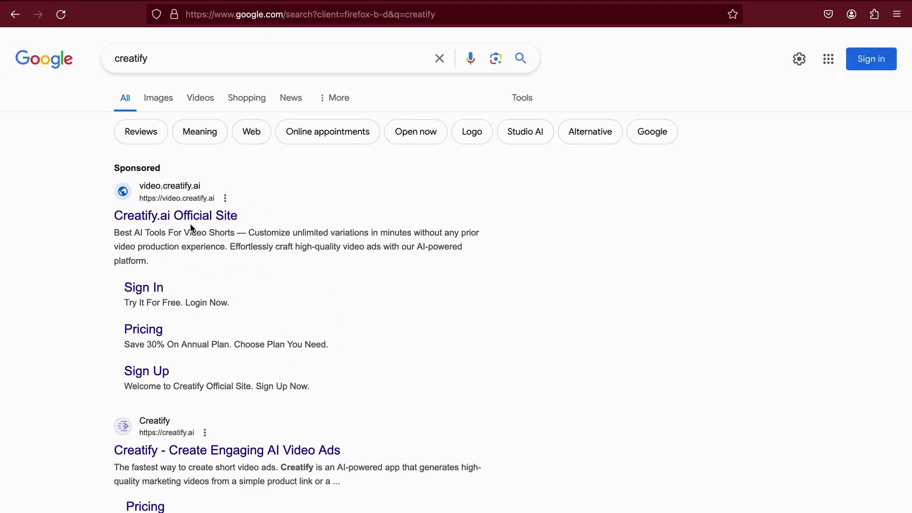
- Open the Creatify website from the search results and scroll through its homepage
{"action": "left_click", "coordinate": [180, 450]}
{"action": "scroll", "coordinate": [188, 328], "scroll_direction": "down", "scroll_amount": 2}
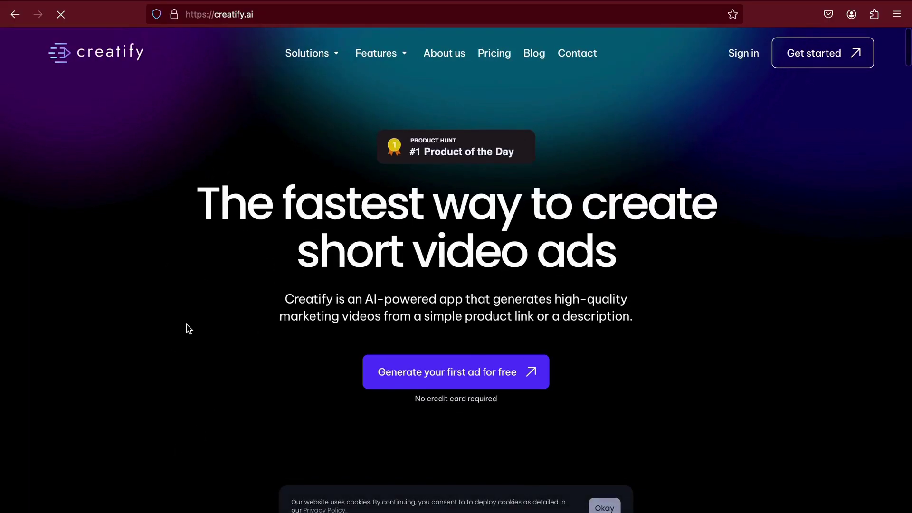
{"action": "scroll", "coordinate": [189, 329], "scroll_direction": "down", "scroll_amount": 2}
{"action": "scroll", "coordinate": [189, 328], "scroll_direction": "down", "scroll_amount": 3}
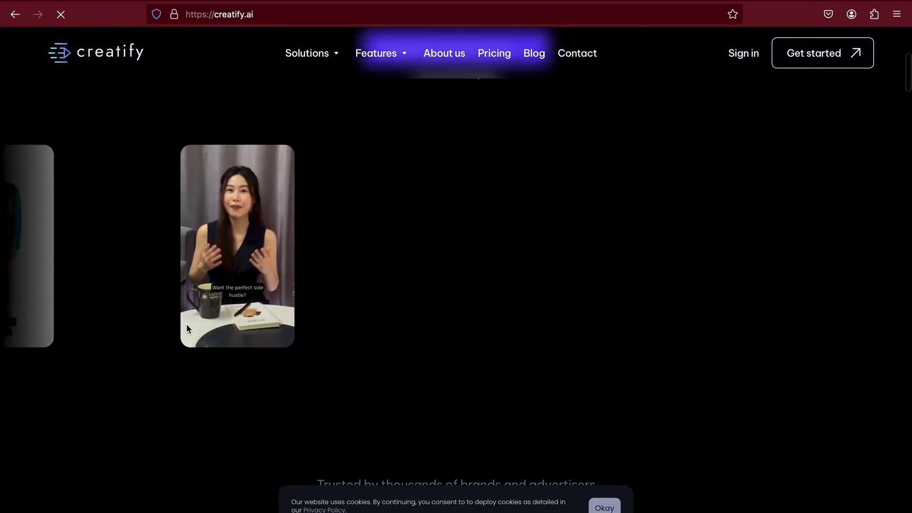
{"action": "scroll", "coordinate": [189, 329], "scroll_direction": "down", "scroll_amount": 1}
{"action": "scroll", "coordinate": [188, 329], "scroll_direction": "down", "scroll_amount": 3}
{"action": "scroll", "coordinate": [189, 329], "scroll_direction": "down", "scroll_amount": 3}
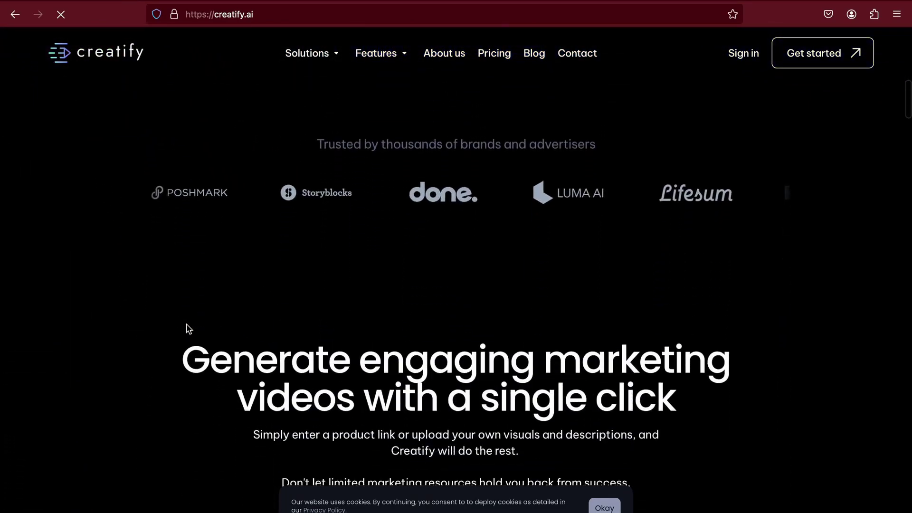
{"action": "scroll", "coordinate": [189, 329], "scroll_direction": "down", "scroll_amount": 5}
{"action": "scroll", "coordinate": [189, 328], "scroll_direction": "down", "scroll_amount": 5}
{"action": "scroll", "coordinate": [189, 328], "scroll_direction": "down", "scroll_amount": 5}
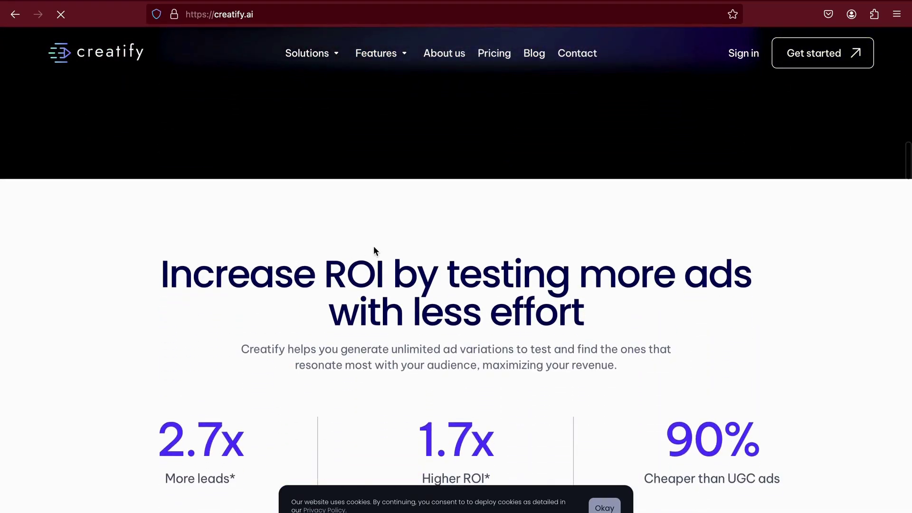
{"action": "scroll", "coordinate": [373, 246], "scroll_direction": "down", "scroll_amount": 5}
{"action": "scroll", "coordinate": [373, 246], "scroll_direction": "down", "scroll_amount": 5}
{"action": "scroll", "coordinate": [374, 246], "scroll_direction": "down", "scroll_amount": 3}
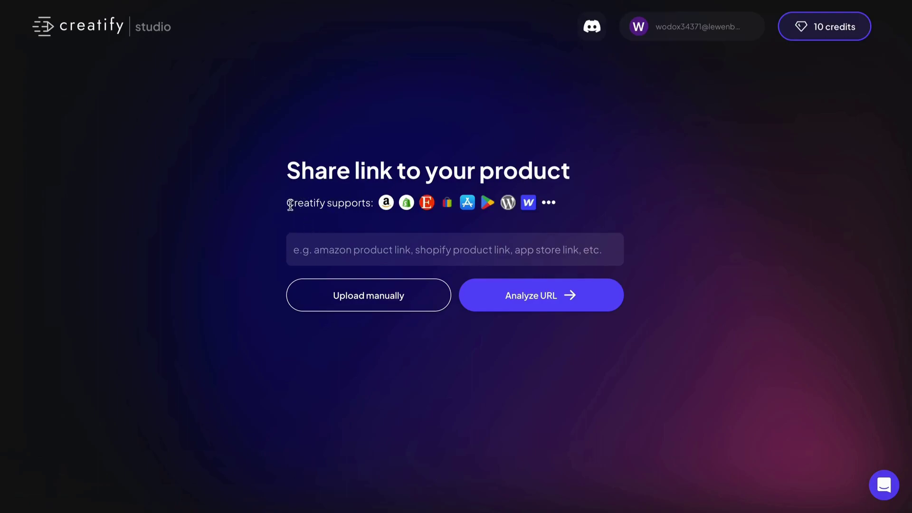
- Analyze the InstaCuppa Portable Blender link and review the filled-in name, description and media
{"action": "left_click_drag", "start_coordinate": [387, 209], "coordinate": [423, 207]}
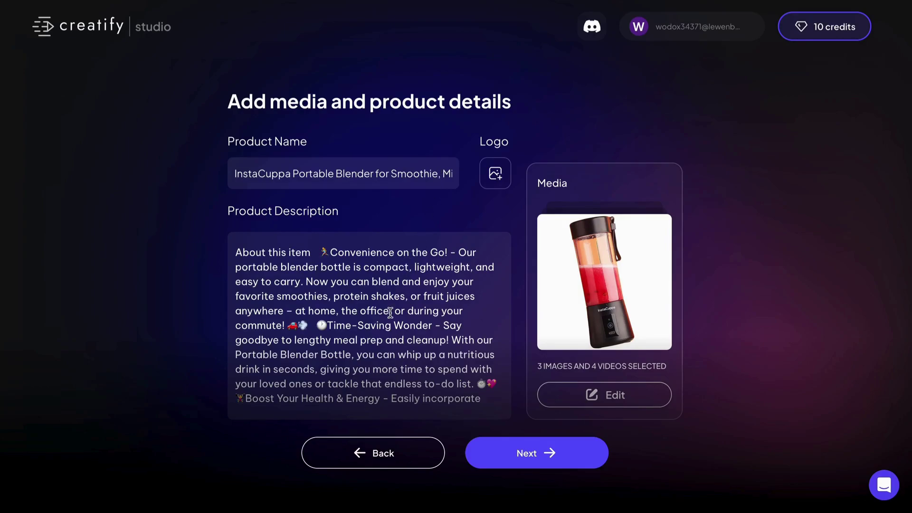
{"action": "scroll", "coordinate": [386, 326], "scroll_direction": "down", "scroll_amount": 1}
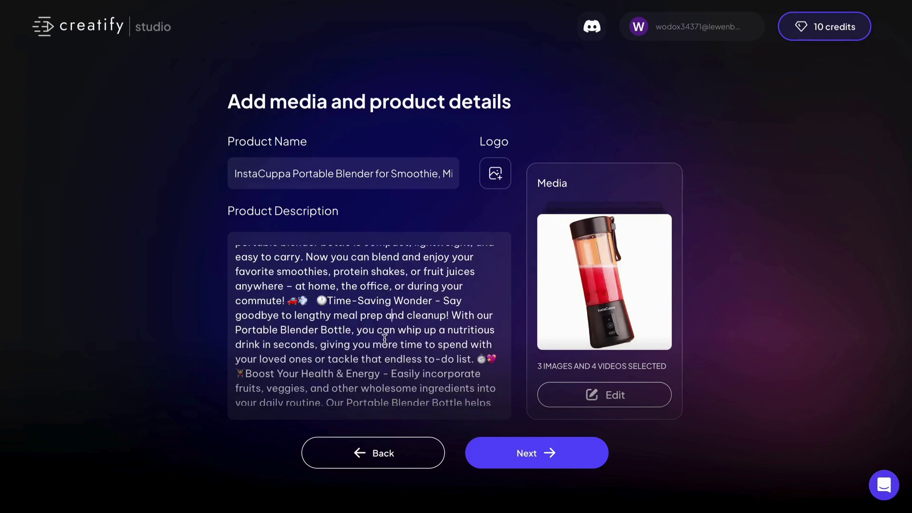
{"action": "scroll", "coordinate": [385, 339], "scroll_direction": "down", "scroll_amount": 3}
{"action": "scroll", "coordinate": [384, 338], "scroll_direction": "down", "scroll_amount": 4}
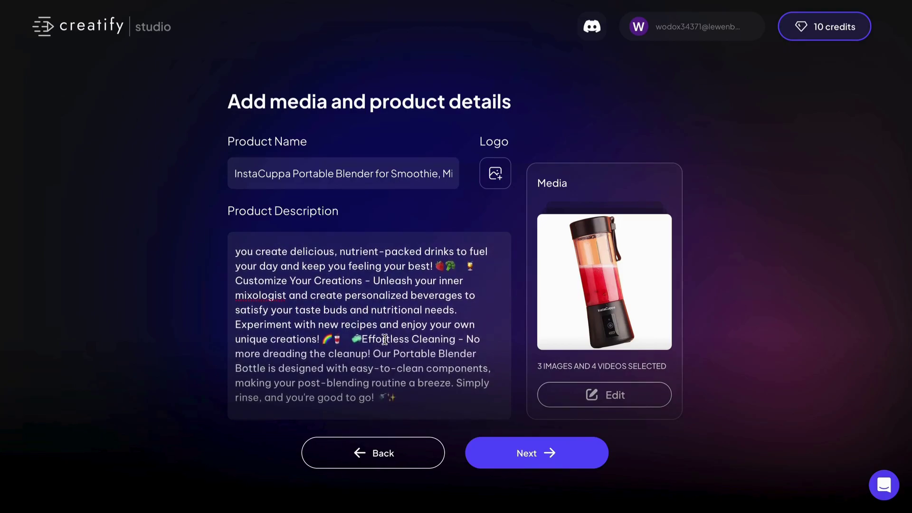
{"action": "scroll", "coordinate": [384, 339], "scroll_direction": "up", "scroll_amount": 2}
{"action": "scroll", "coordinate": [385, 339], "scroll_direction": "up", "scroll_amount": 6}
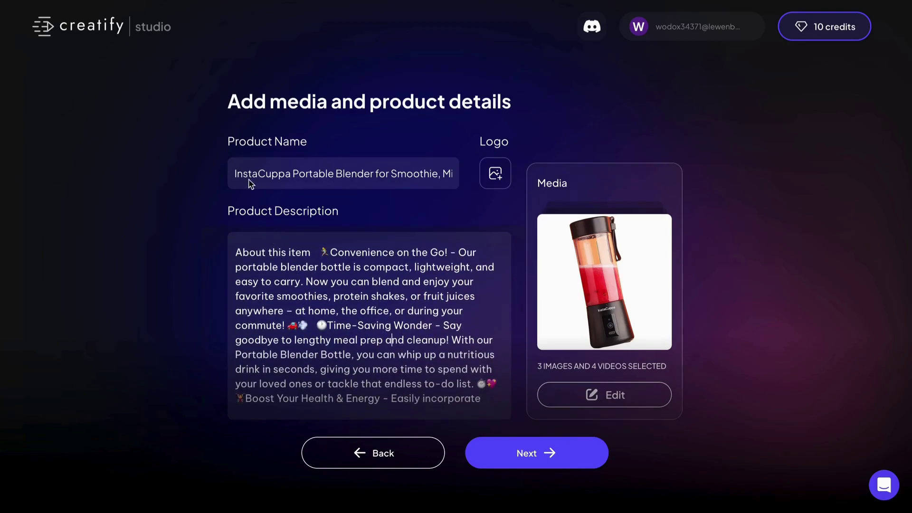
{"action": "triple_click", "coordinate": [445, 174]}
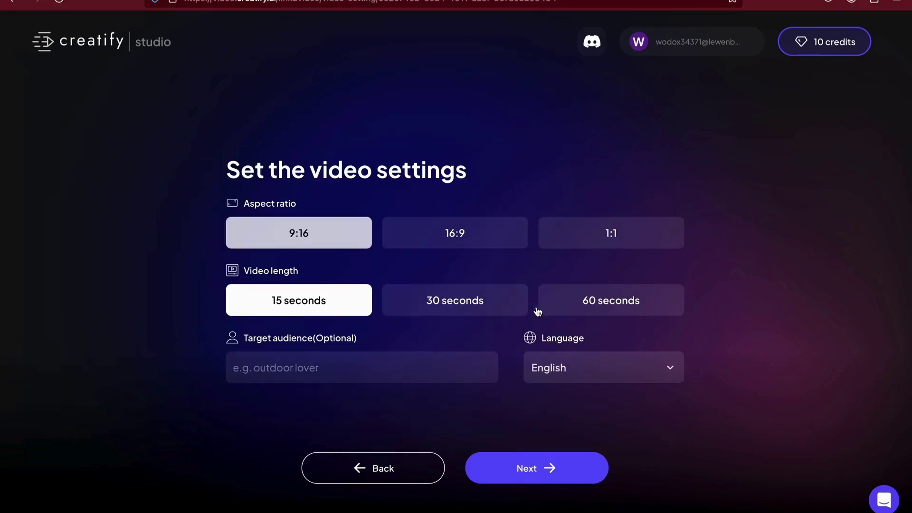
- Set the video to a 9:16 aspect ratio and 15-second length
{"action": "left_click", "coordinate": [276, 313]}
{"action": "left_click", "coordinate": [298, 301]}
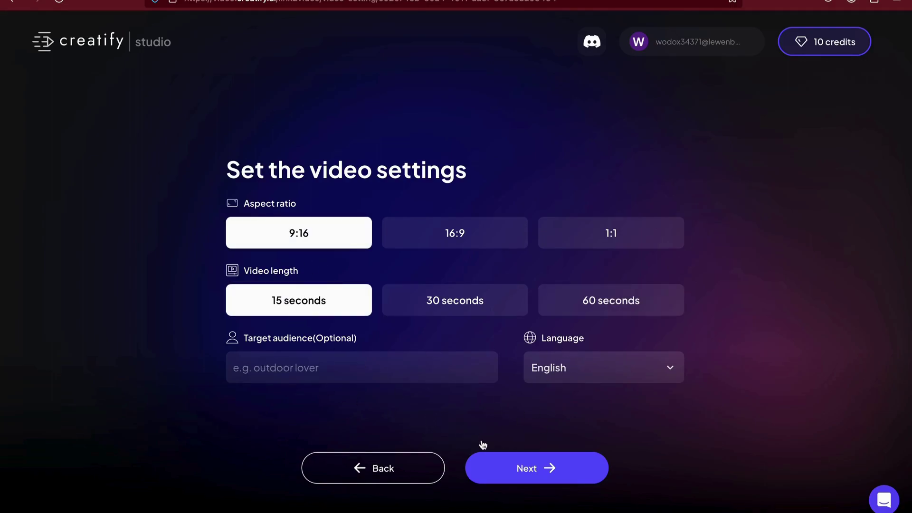
{"action": "left_click", "coordinate": [536, 471]}
{"action": "left_click", "coordinate": [535, 470]}
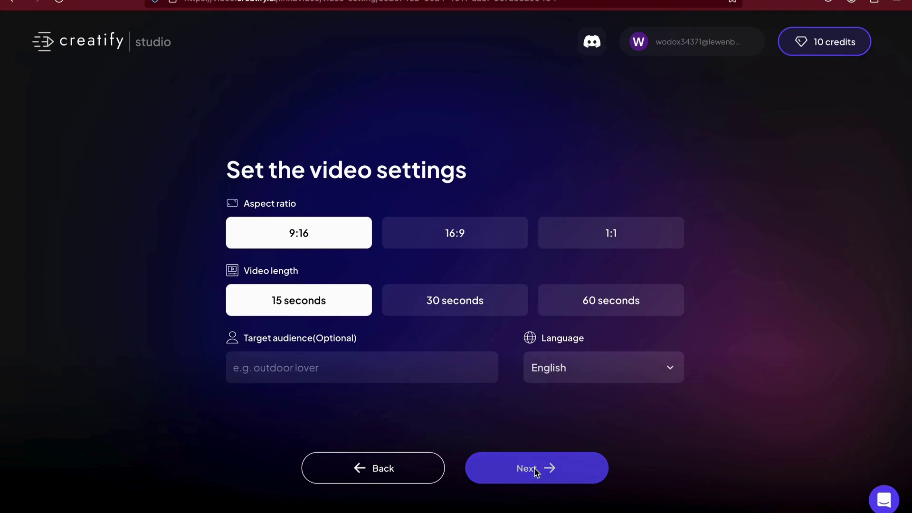
- Choose the Storytime script for the ad
{"action": "scroll", "coordinate": [509, 352], "scroll_direction": "down", "scroll_amount": 2}
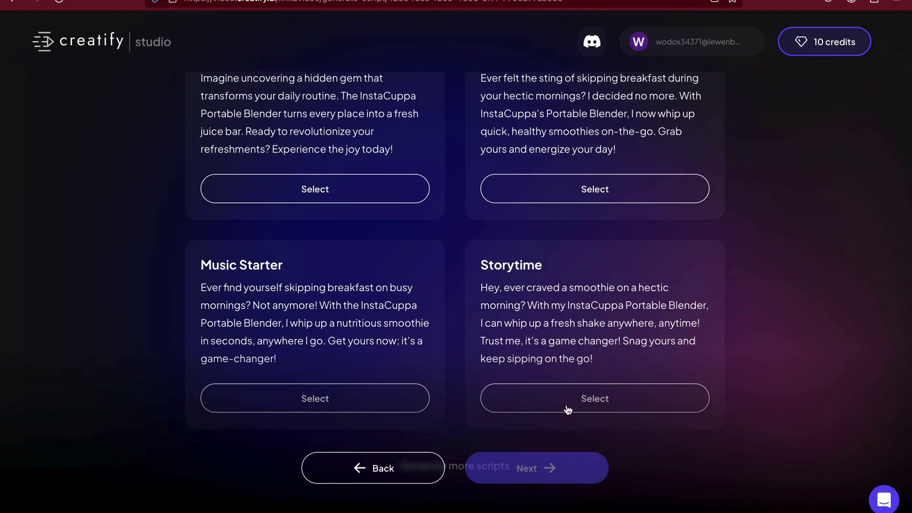
{"action": "left_click", "coordinate": [568, 409]}
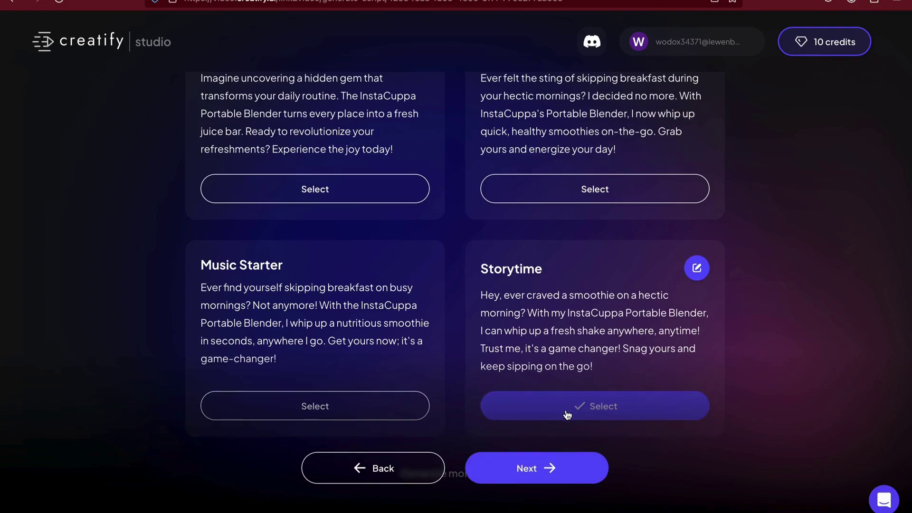
{"action": "left_click", "coordinate": [547, 474]}
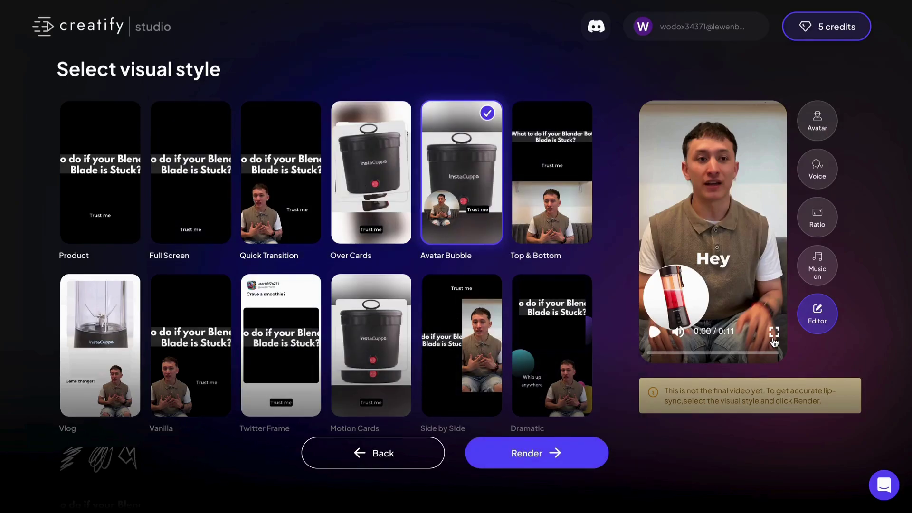
- Play the Avatar Bubble draft preview in fullscreen
{"action": "left_click", "coordinate": [774, 332]}
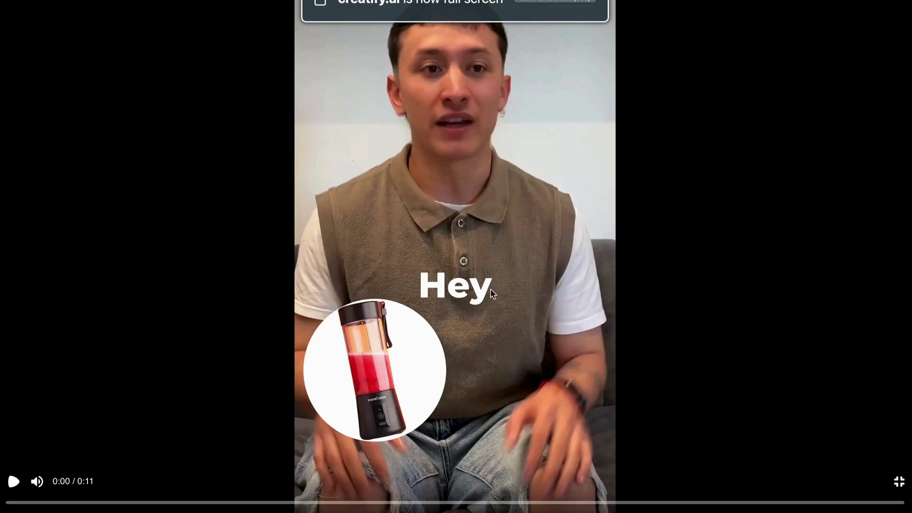
{"action": "left_click", "coordinate": [492, 293]}
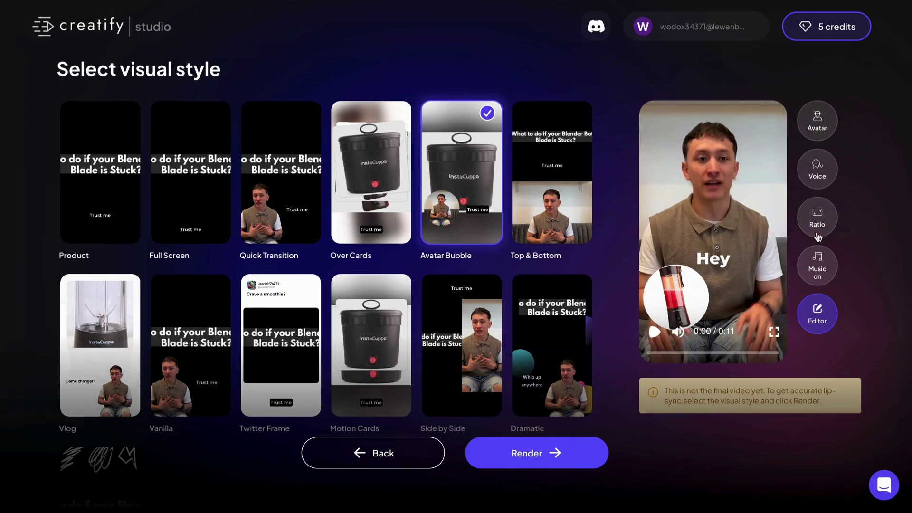
- In the full editor, switch the avatar to the man in brown and preview the ad
{"action": "left_click", "coordinate": [817, 312]}
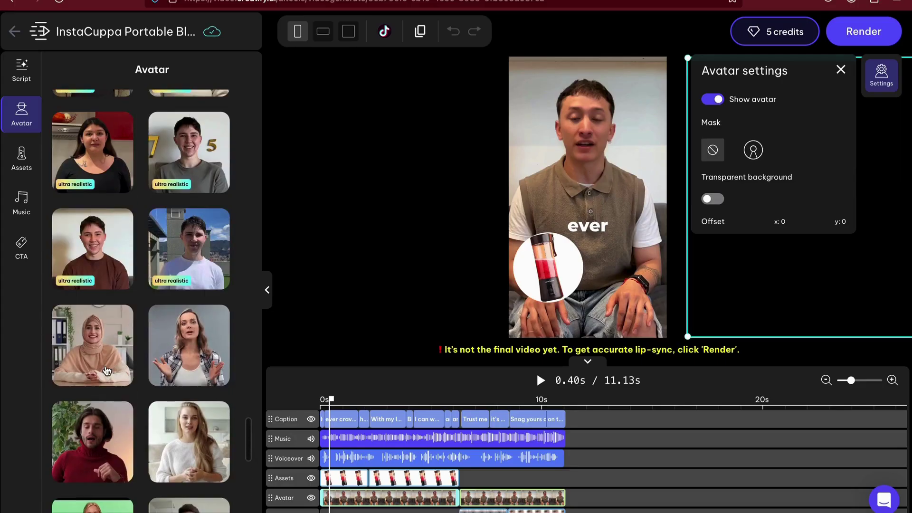
{"action": "scroll", "coordinate": [107, 370], "scroll_direction": "up", "scroll_amount": 2}
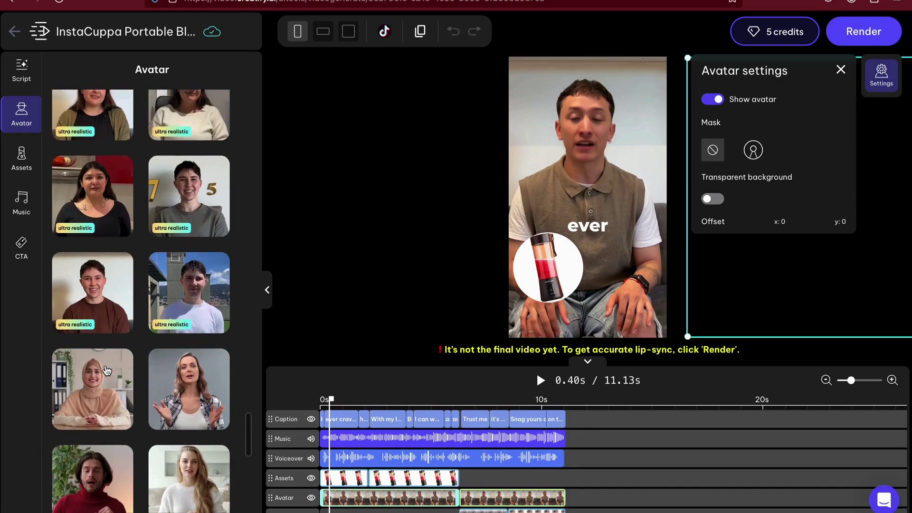
{"action": "left_click", "coordinate": [85, 305]}
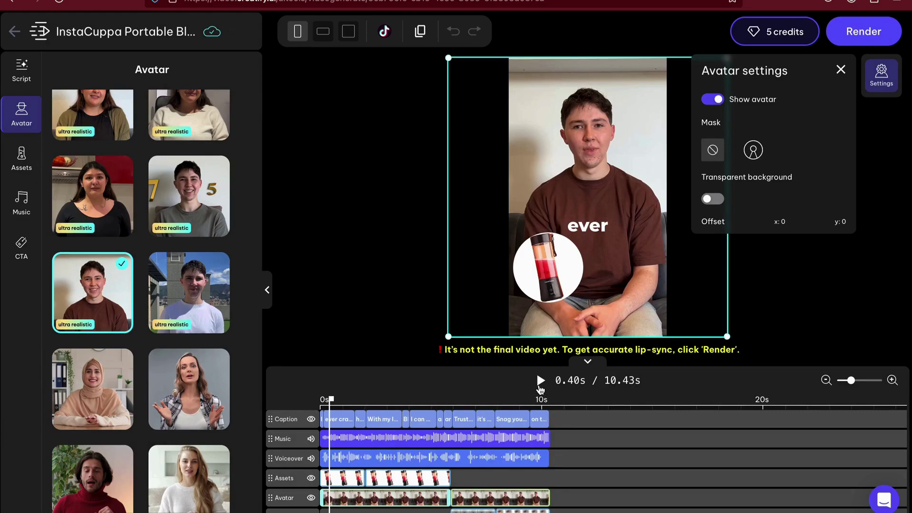
{"action": "left_click", "coordinate": [541, 381]}
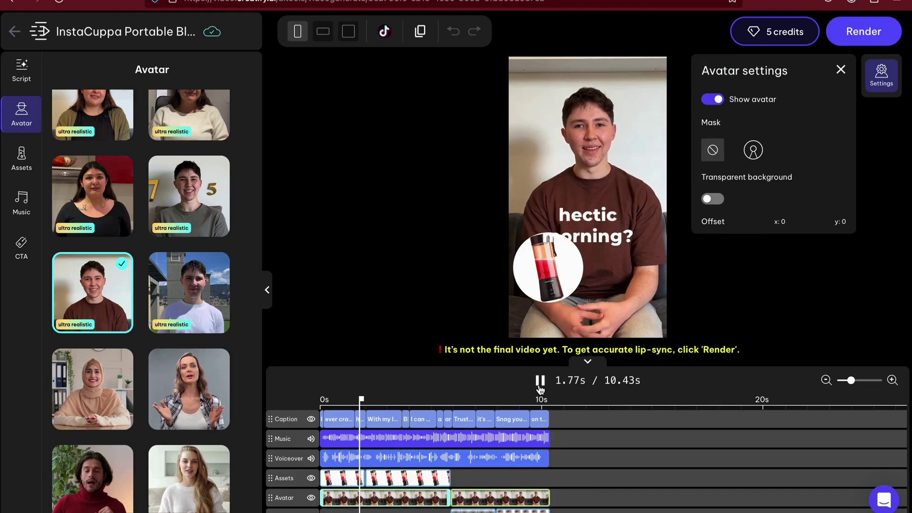
{"action": "double_click", "coordinate": [634, 179]}
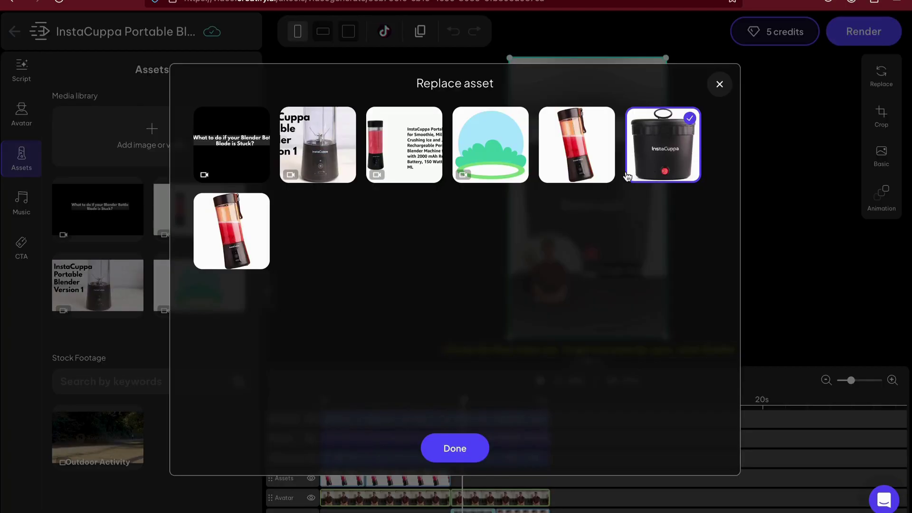
- Swap in the blender close-up video, repositioned so the InstaCuppa base shows
{"action": "left_click", "coordinate": [297, 156]}
{"action": "left_click", "coordinate": [460, 457]}
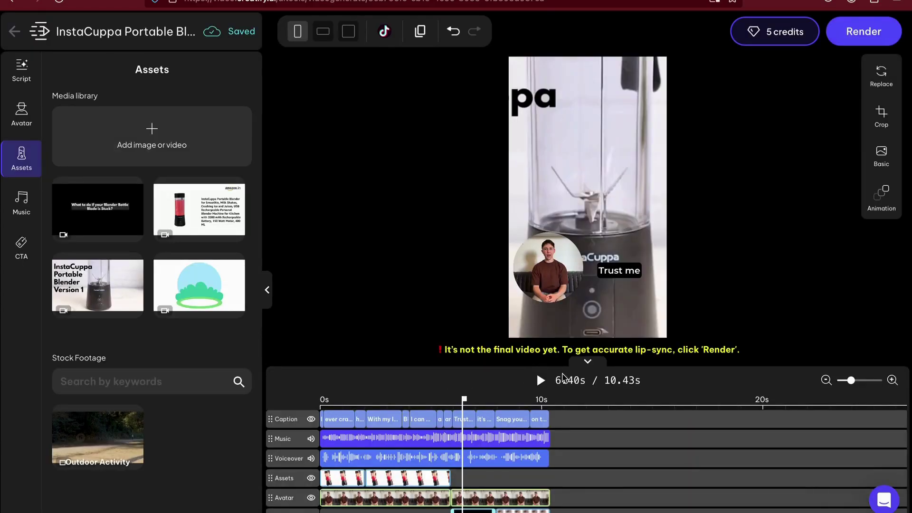
{"action": "left_click", "coordinate": [541, 381]}
{"action": "left_click_drag", "start_coordinate": [439, 510], "coordinate": [435, 510]}
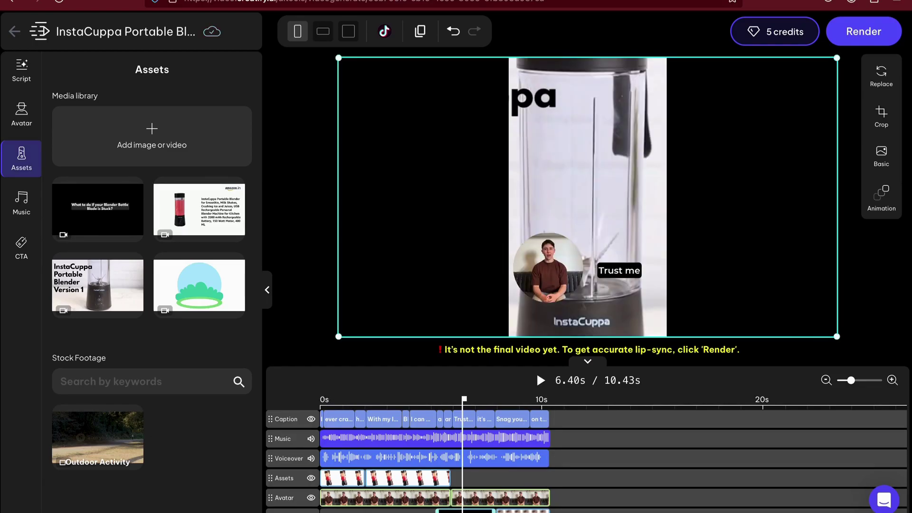
{"action": "left_click", "coordinate": [323, 408]}
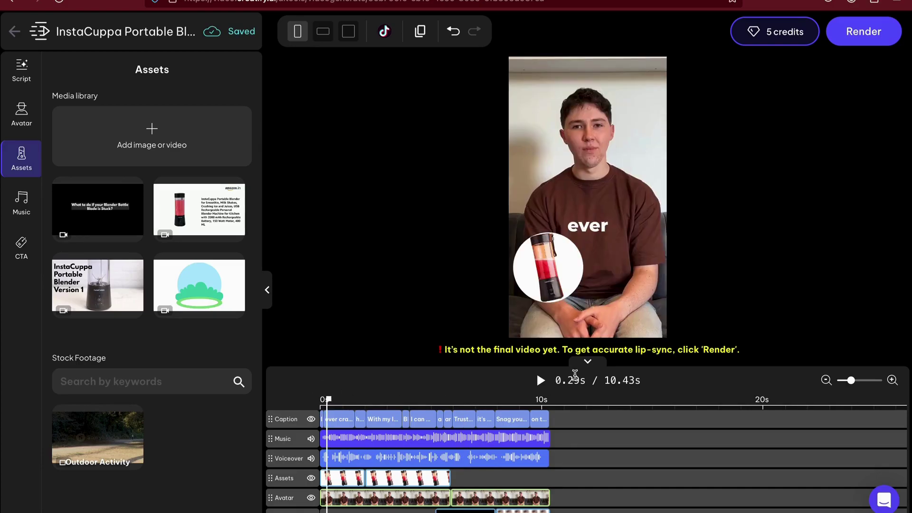
- Replay the ad and browse the music categories and trending tracks without changing the track
{"action": "left_click", "coordinate": [541, 381]}
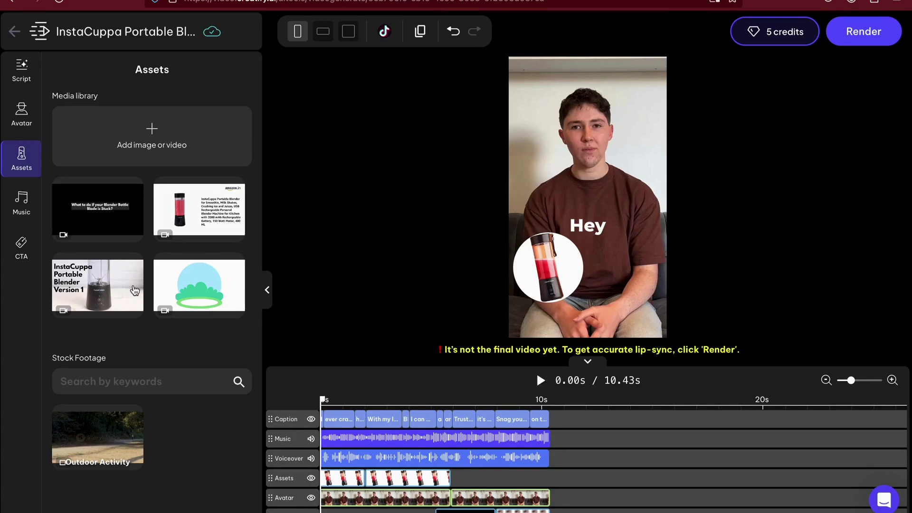
{"action": "left_click", "coordinate": [11, 209]}
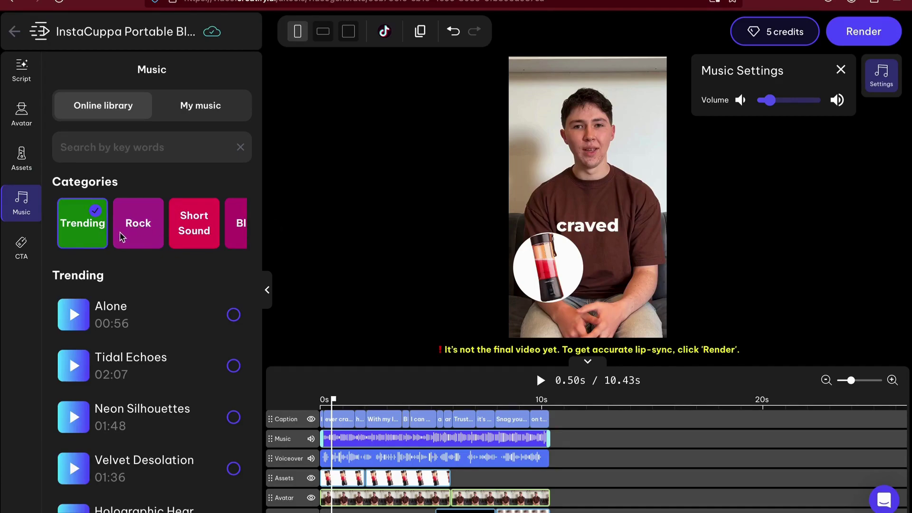
{"action": "scroll", "coordinate": [221, 228], "scroll_direction": "right", "scroll_amount": 3}
{"action": "scroll", "coordinate": [221, 228], "scroll_direction": "right", "scroll_amount": 3}
{"action": "scroll", "coordinate": [220, 228], "scroll_direction": "right", "scroll_amount": 3}
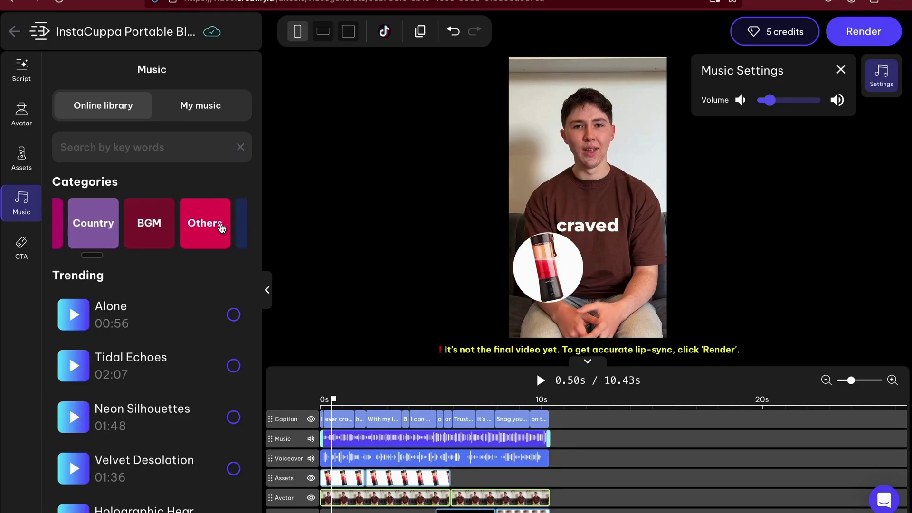
{"action": "scroll", "coordinate": [220, 228], "scroll_direction": "right", "scroll_amount": 3}
{"action": "scroll", "coordinate": [220, 228], "scroll_direction": "left", "scroll_amount": 3}
{"action": "scroll", "coordinate": [198, 303], "scroll_direction": "down", "scroll_amount": 3}
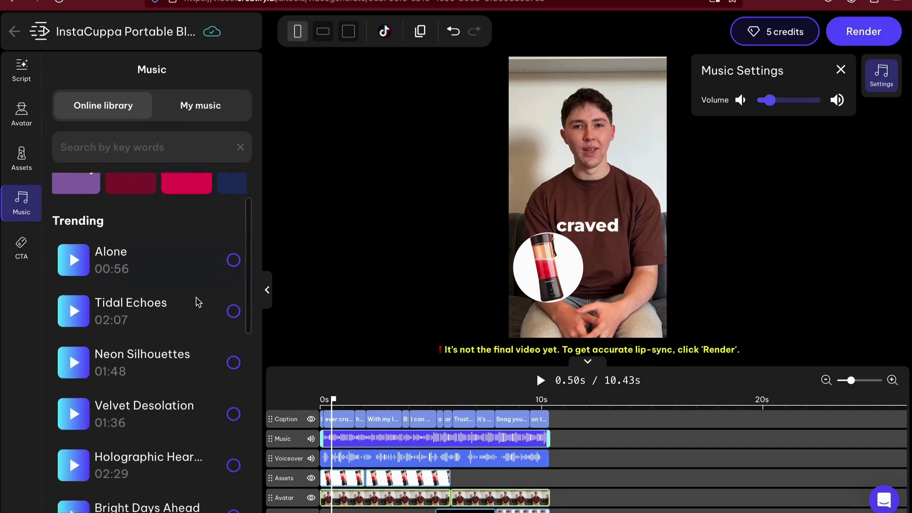
{"action": "scroll", "coordinate": [169, 405], "scroll_direction": "down", "scroll_amount": 2}
{"action": "scroll", "coordinate": [171, 405], "scroll_direction": "down", "scroll_amount": 5}
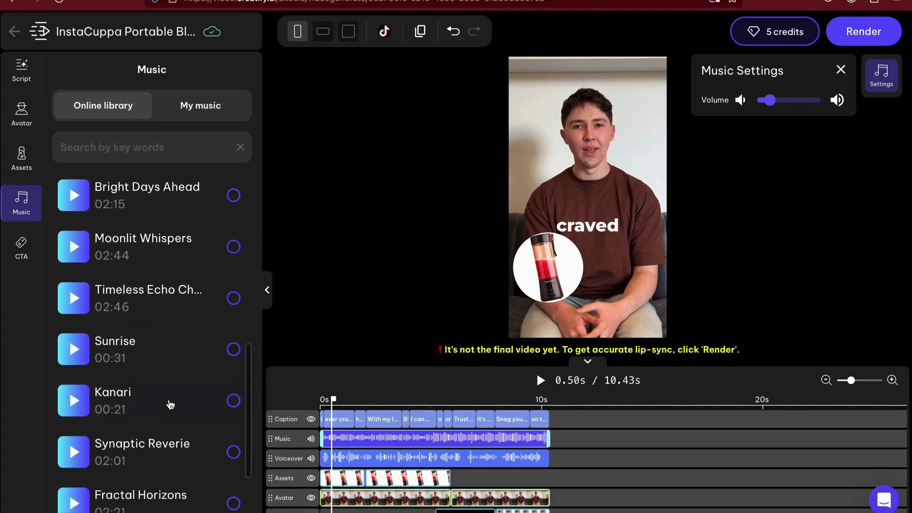
{"action": "scroll", "coordinate": [171, 405], "scroll_direction": "down", "scroll_amount": 1}
{"action": "left_click", "coordinate": [20, 251]}
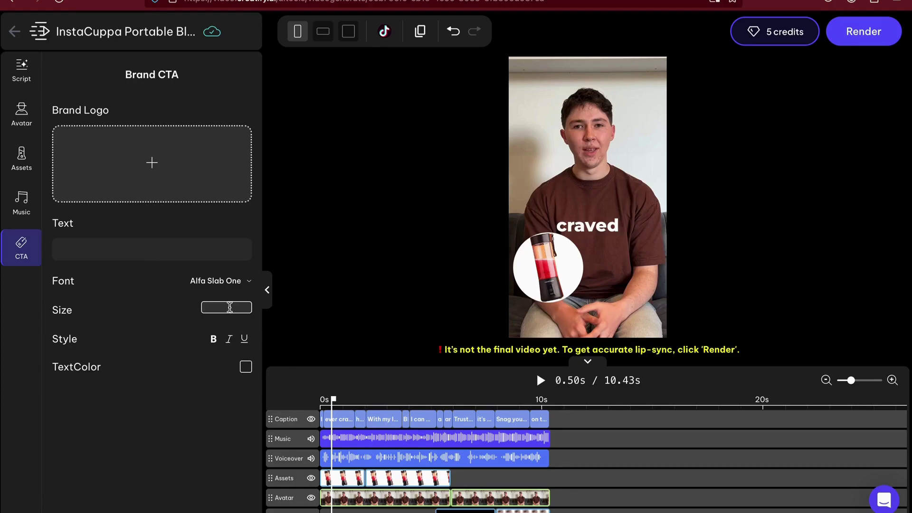
- Make the call-to-action bold white Open Sans at size 80, then start rendering
{"action": "left_click", "coordinate": [213, 340]}
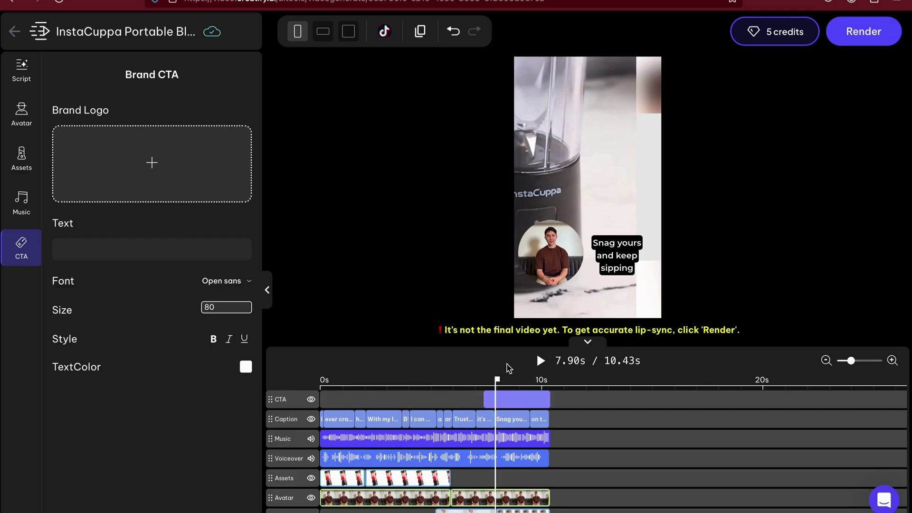
{"action": "left_click", "coordinate": [321, 383]}
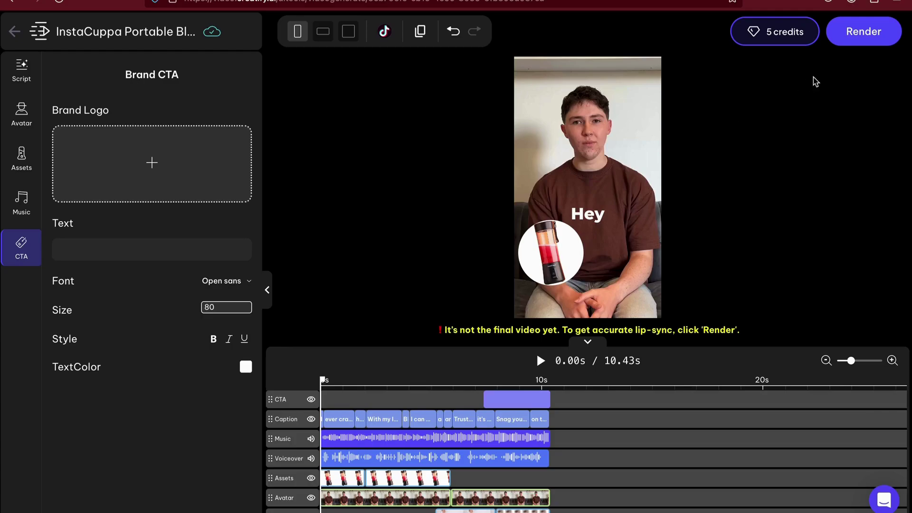
{"action": "left_click", "coordinate": [865, 32]}
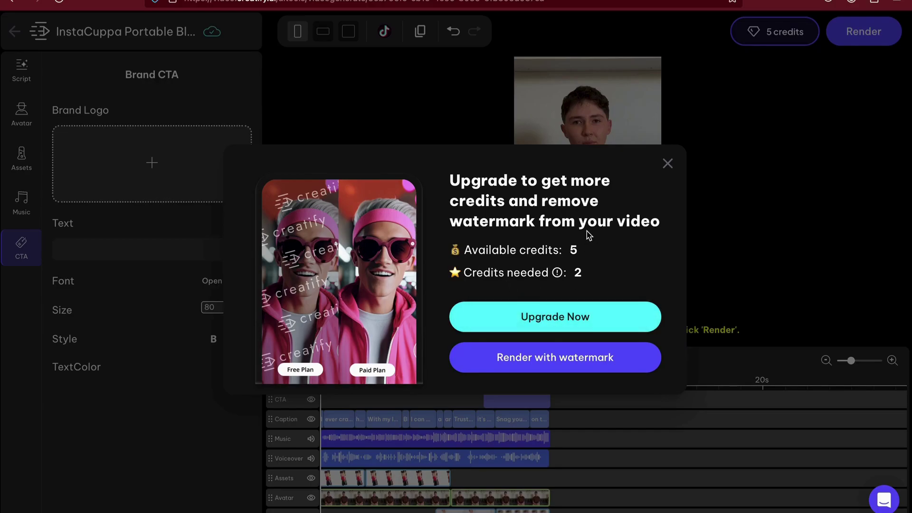
- Choose the watermarked render, then download the rendered InstaCuppa ad from its project menu
{"action": "left_click", "coordinate": [591, 357]}
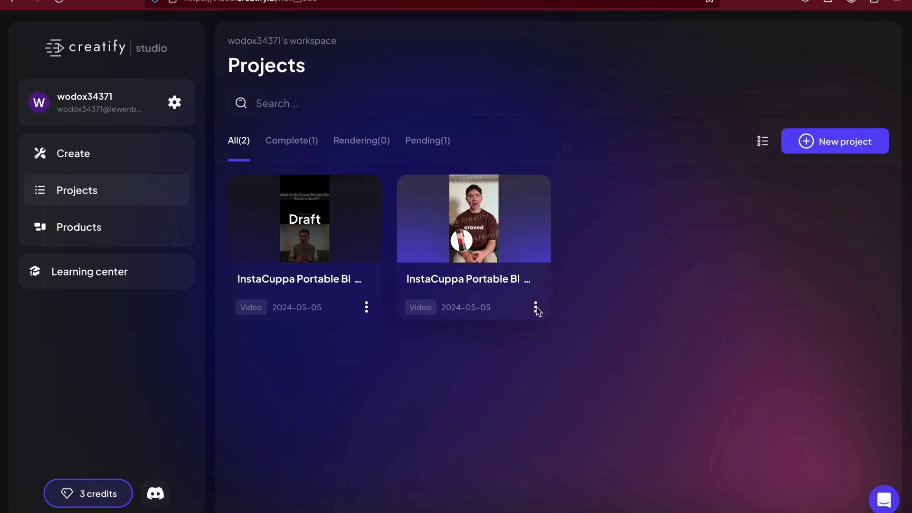
{"action": "left_click", "coordinate": [535, 308]}
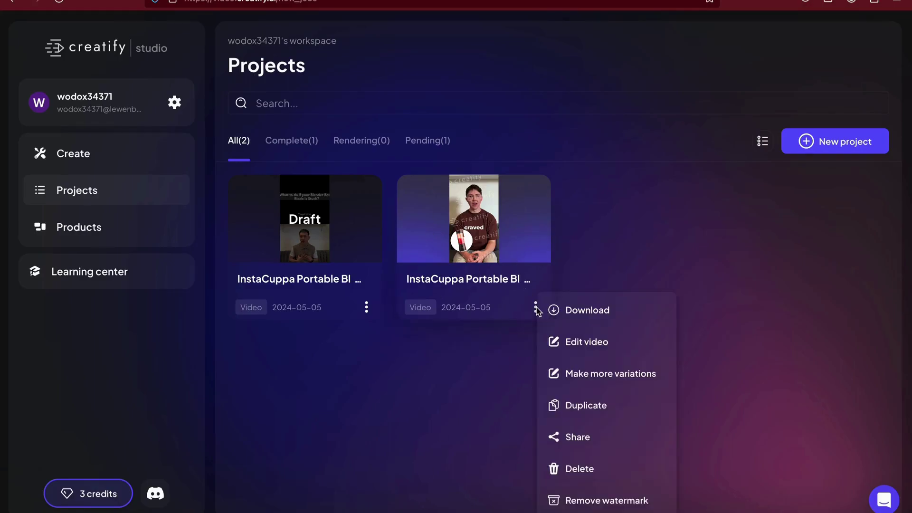
{"action": "left_click", "coordinate": [568, 310]}
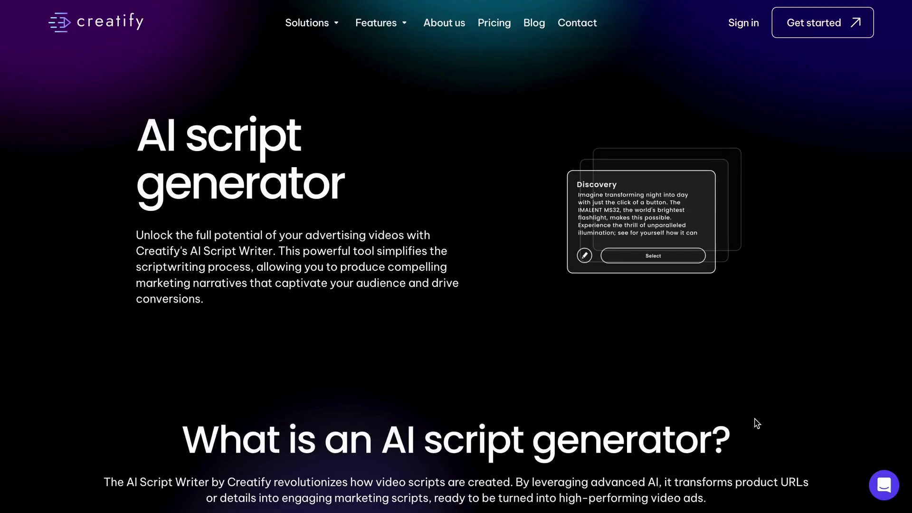
- Scroll the AI script generator page down to its 29-language multi-lingual section
{"action": "scroll", "coordinate": [756, 423], "scroll_direction": "down", "scroll_amount": 3}
{"action": "scroll", "coordinate": [757, 423], "scroll_direction": "down", "scroll_amount": 2}
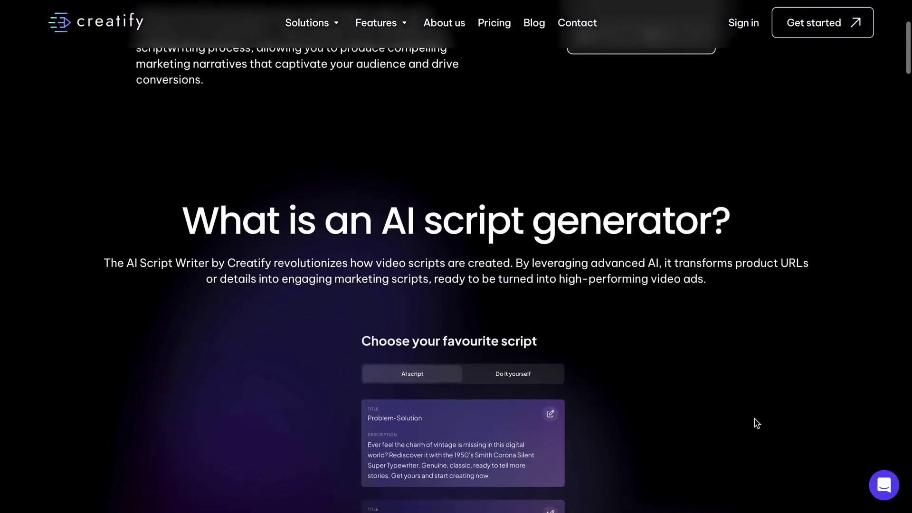
{"action": "scroll", "coordinate": [756, 423], "scroll_direction": "down", "scroll_amount": 2}
{"action": "scroll", "coordinate": [756, 424], "scroll_direction": "down", "scroll_amount": 2}
{"action": "scroll", "coordinate": [756, 423], "scroll_direction": "down", "scroll_amount": 2}
{"action": "scroll", "coordinate": [756, 423], "scroll_direction": "down", "scroll_amount": 4}
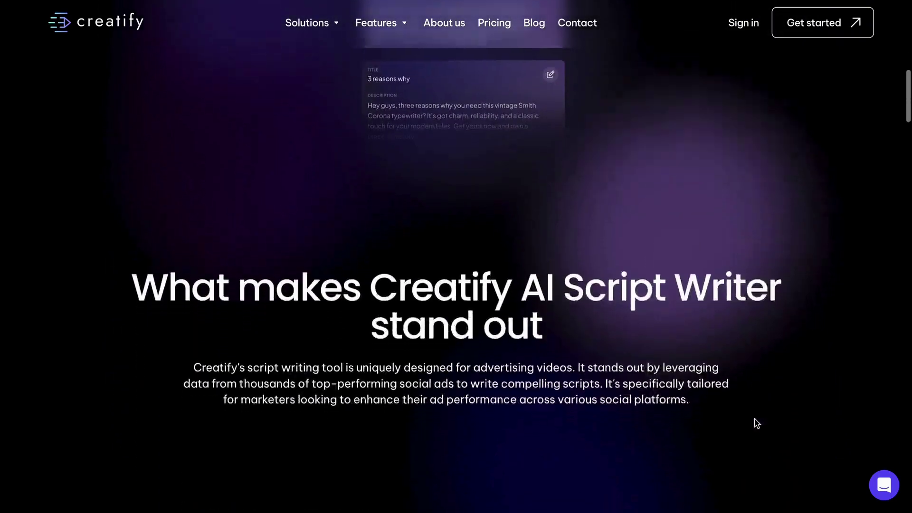
{"action": "scroll", "coordinate": [756, 423], "scroll_direction": "down", "scroll_amount": 6}
{"action": "scroll", "coordinate": [757, 423], "scroll_direction": "down", "scroll_amount": 4}
{"action": "scroll", "coordinate": [757, 423], "scroll_direction": "down", "scroll_amount": 3}
{"action": "scroll", "coordinate": [757, 423], "scroll_direction": "down", "scroll_amount": 3}
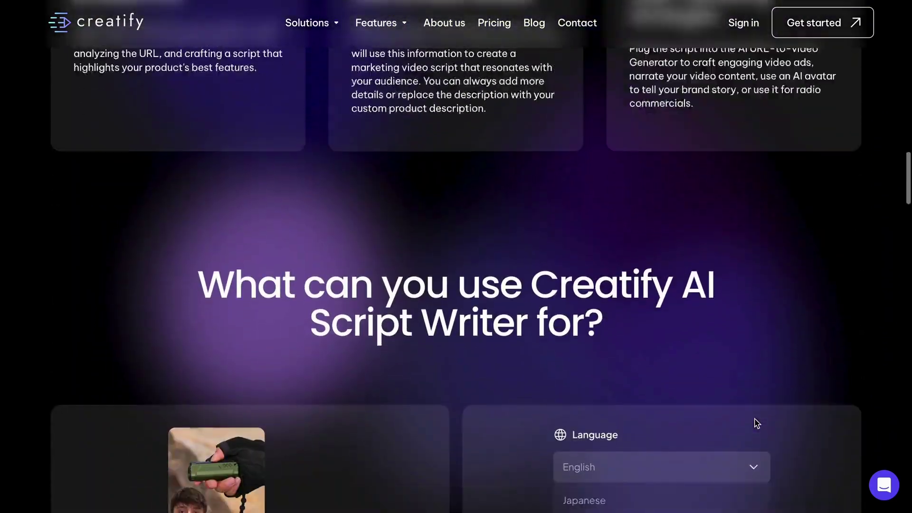
{"action": "scroll", "coordinate": [757, 423], "scroll_direction": "down", "scroll_amount": 5}
{"action": "scroll", "coordinate": [756, 420], "scroll_direction": "down", "scroll_amount": 1}
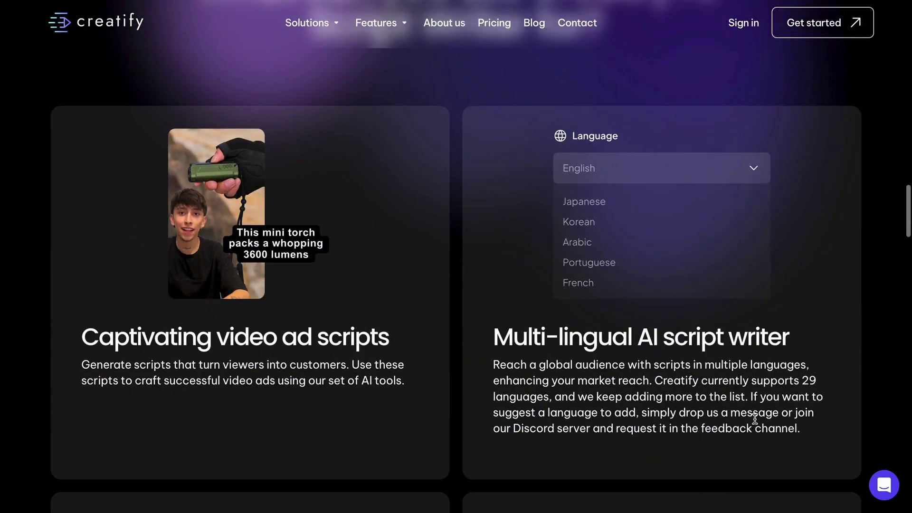